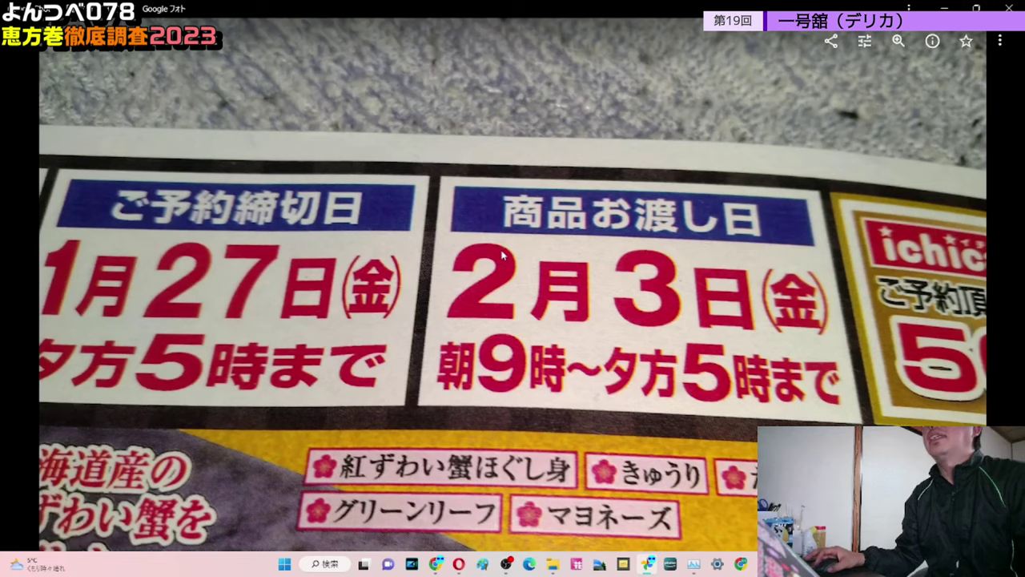
Return to the album and view the flyer photo showing the ichica card members' reservation bonus
{"action": "scroll", "coordinate": [503, 255], "scroll_direction": "down", "scroll_amount": 2}
{"action": "scroll", "coordinate": [511, 259], "scroll_direction": "up", "scroll_amount": 2}
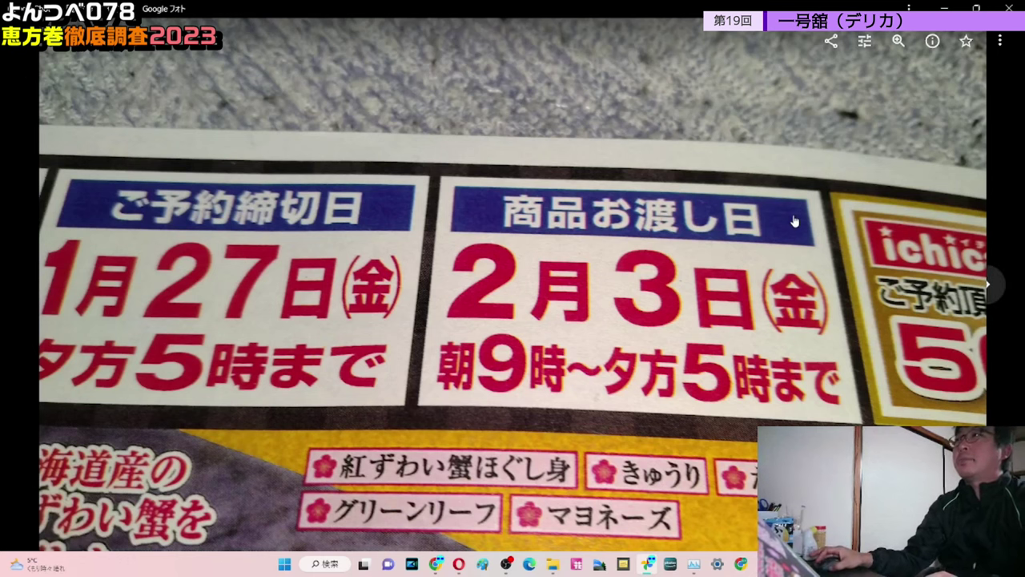
{"action": "left_click", "coordinate": [32, 49]}
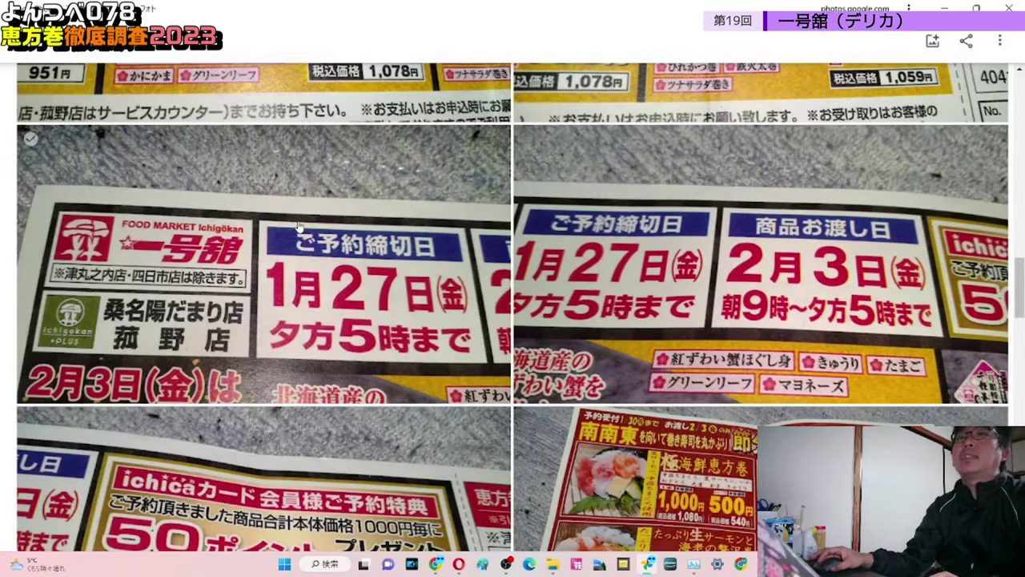
{"action": "scroll", "coordinate": [298, 227], "scroll_direction": "up", "scroll_amount": 2}
{"action": "scroll", "coordinate": [298, 227], "scroll_direction": "down", "scroll_amount": 3}
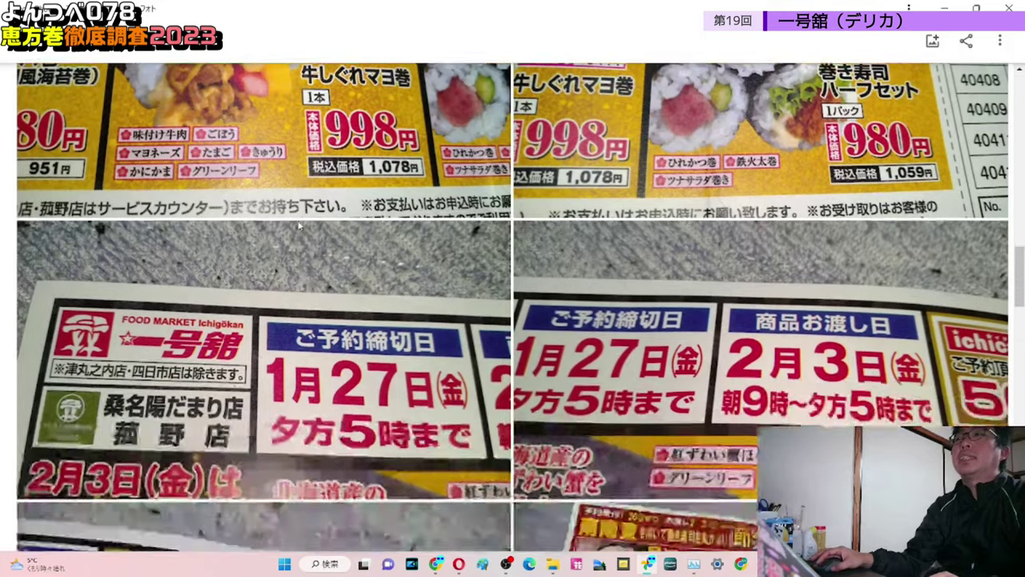
{"action": "scroll", "coordinate": [114, 443], "scroll_direction": "down", "scroll_amount": 1}
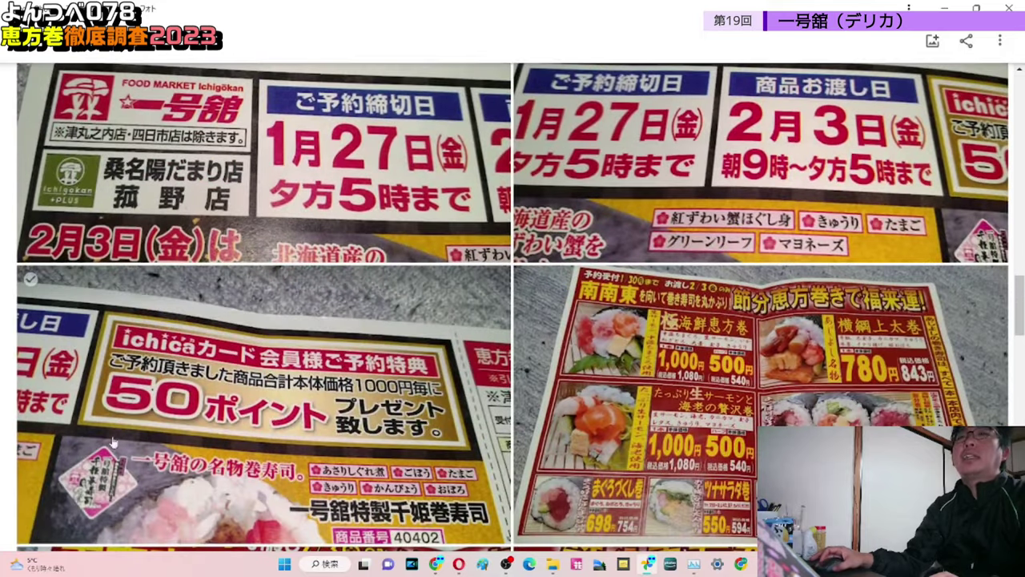
{"action": "left_click", "coordinate": [199, 379]}
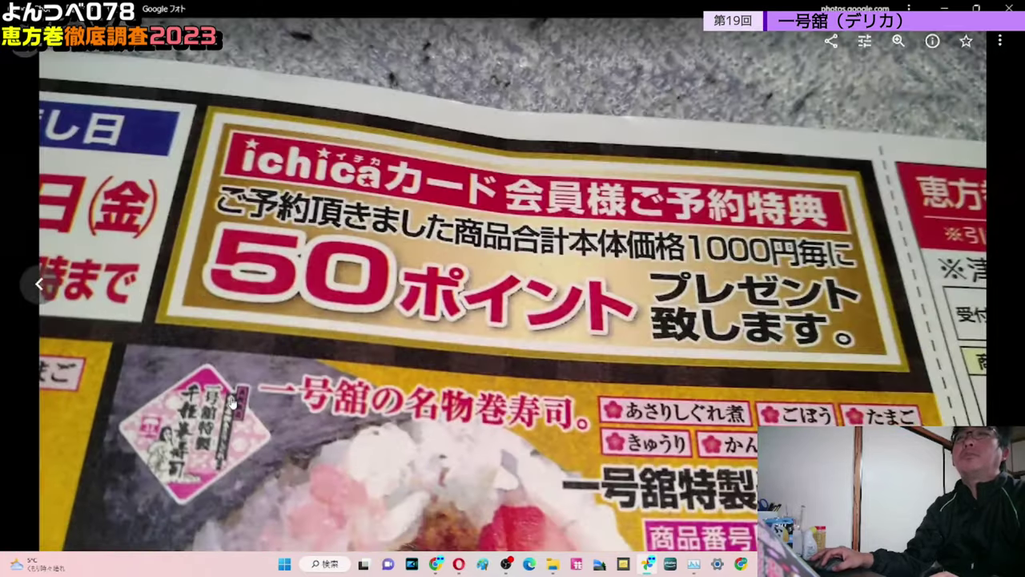
{"action": "left_click", "coordinate": [33, 53]}
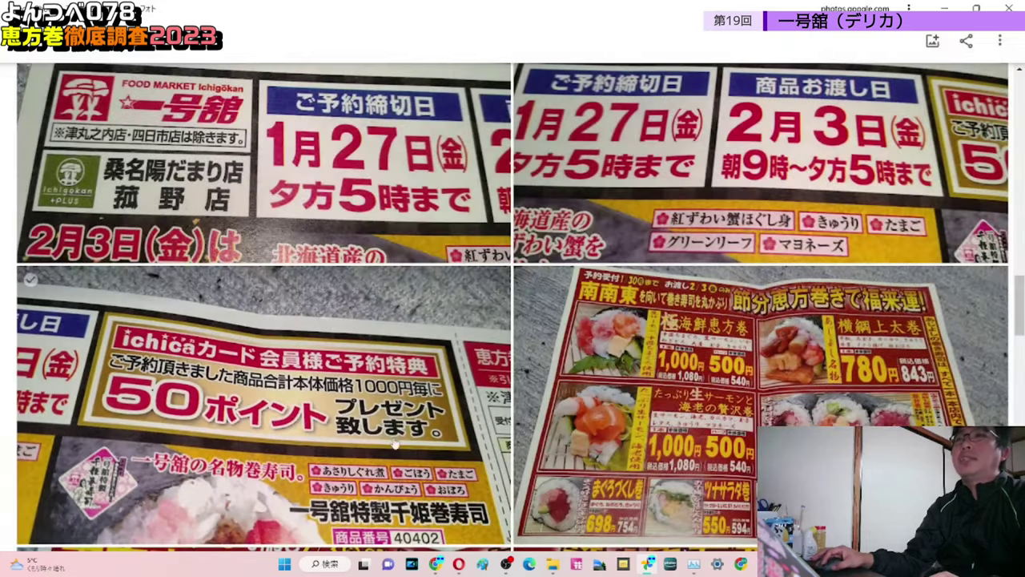
Switch to the 恵方巻2023 spreadsheet in Google Sheets and review the デリカ product rows 9 to 19 on the 一号舘 sheet
{"action": "left_click", "coordinate": [437, 564]}
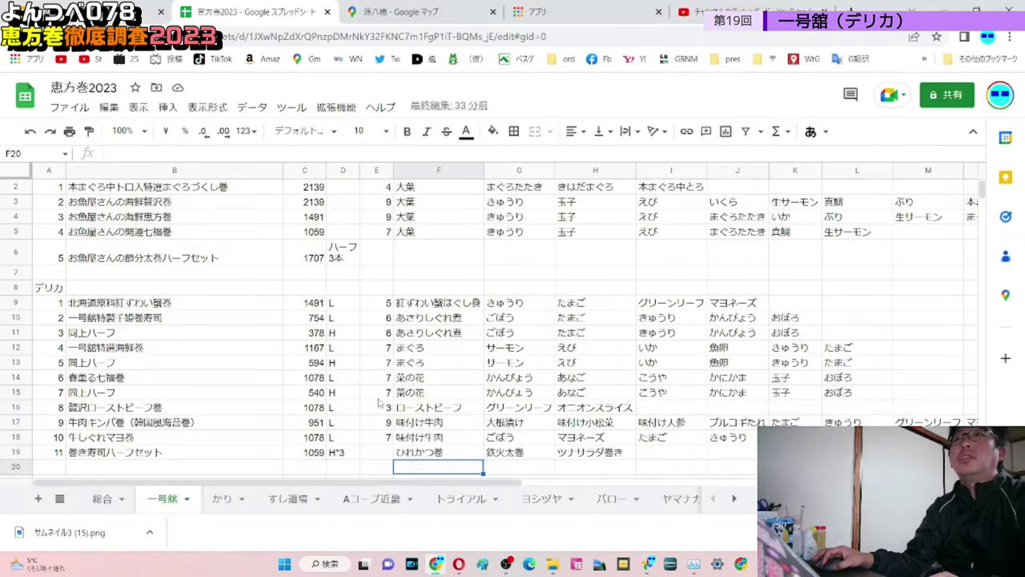
{"action": "scroll", "coordinate": [232, 316], "scroll_direction": "up", "scroll_amount": 1}
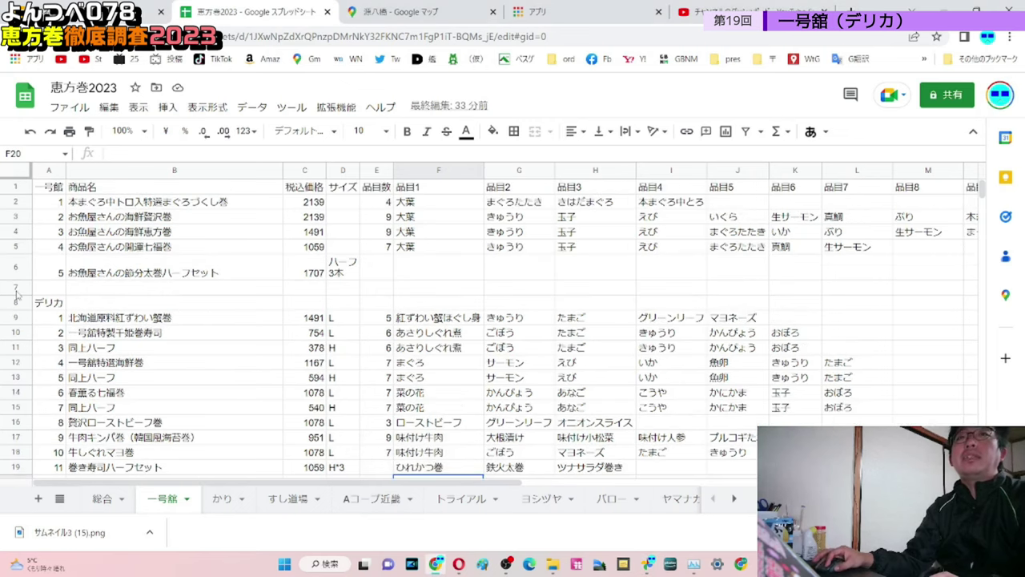
{"action": "scroll", "coordinate": [18, 294], "scroll_direction": "down", "scroll_amount": 2}
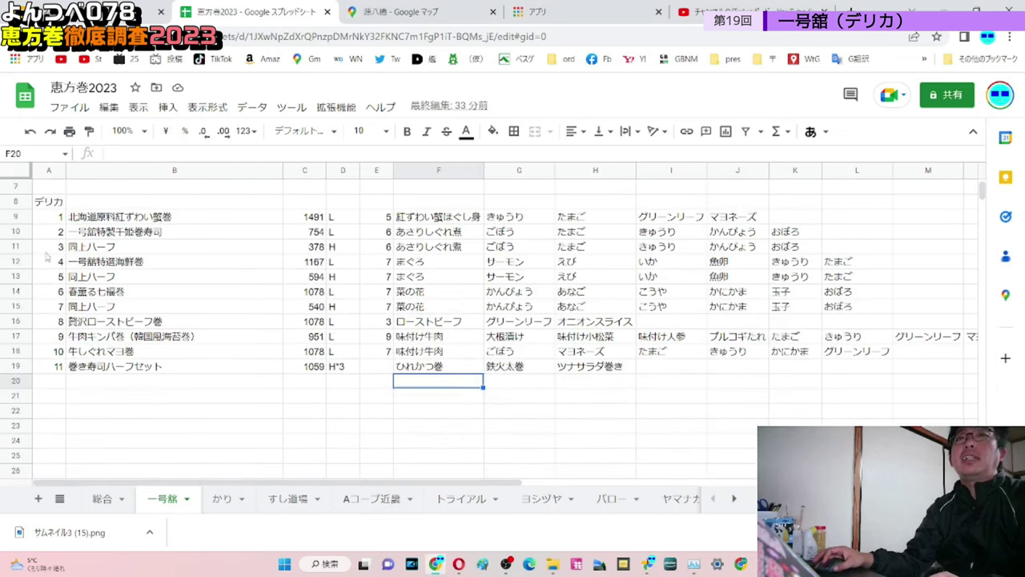
{"action": "left_click_drag", "start_coordinate": [16, 218], "coordinate": [8, 370]}
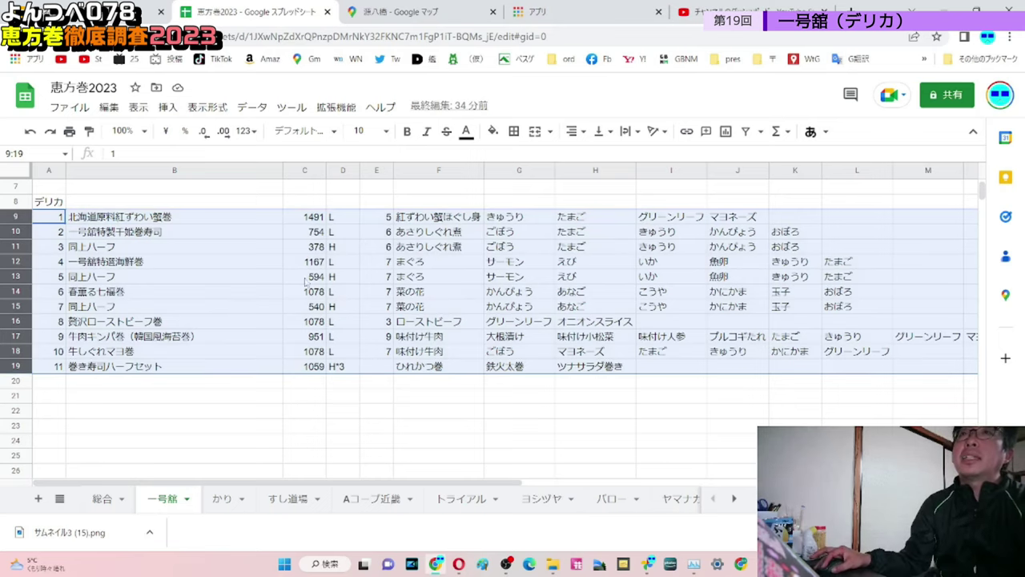
{"action": "left_click", "coordinate": [329, 390]}
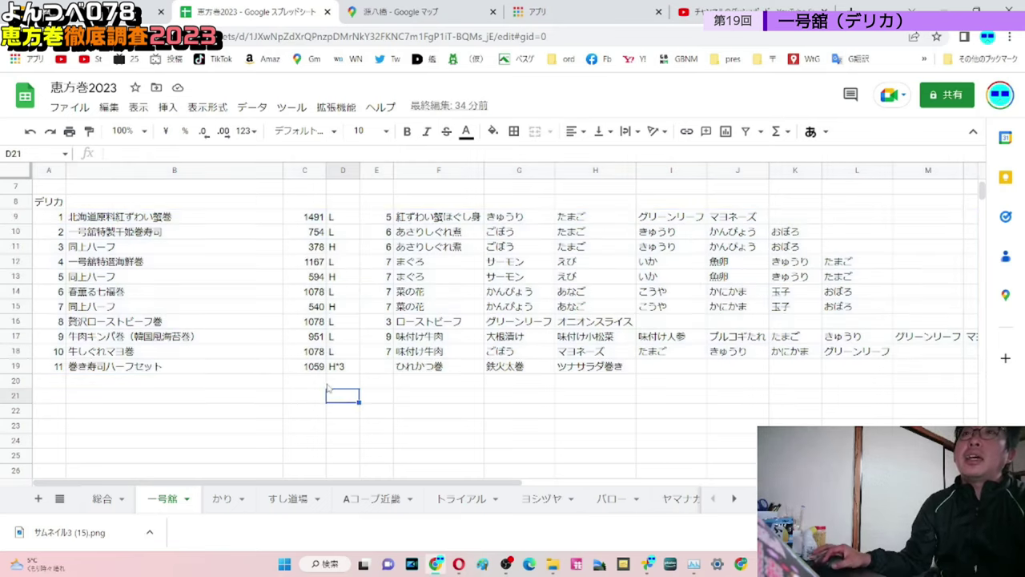
On the 総合 sheet, reveal hidden columns D to Q to view the other stores' figures, and hide them again
{"action": "left_click", "coordinate": [104, 499]}
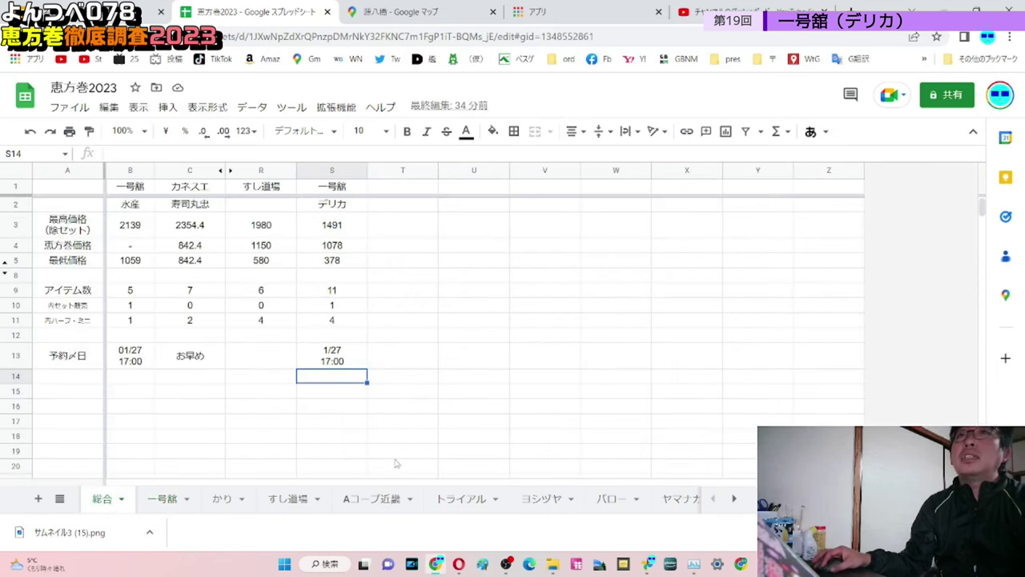
{"action": "left_click", "coordinate": [225, 170]}
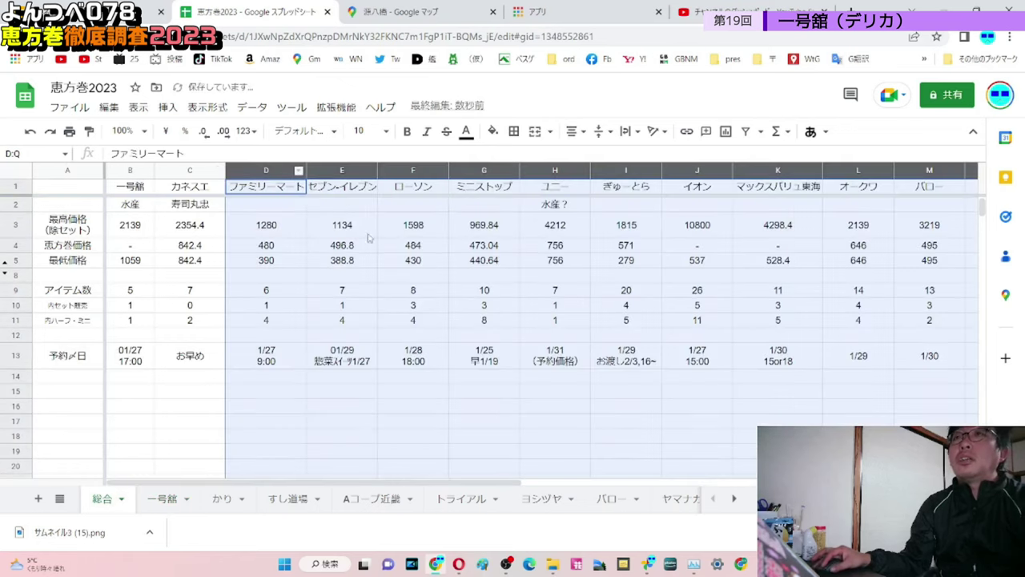
{"action": "right_click", "coordinate": [270, 241]}
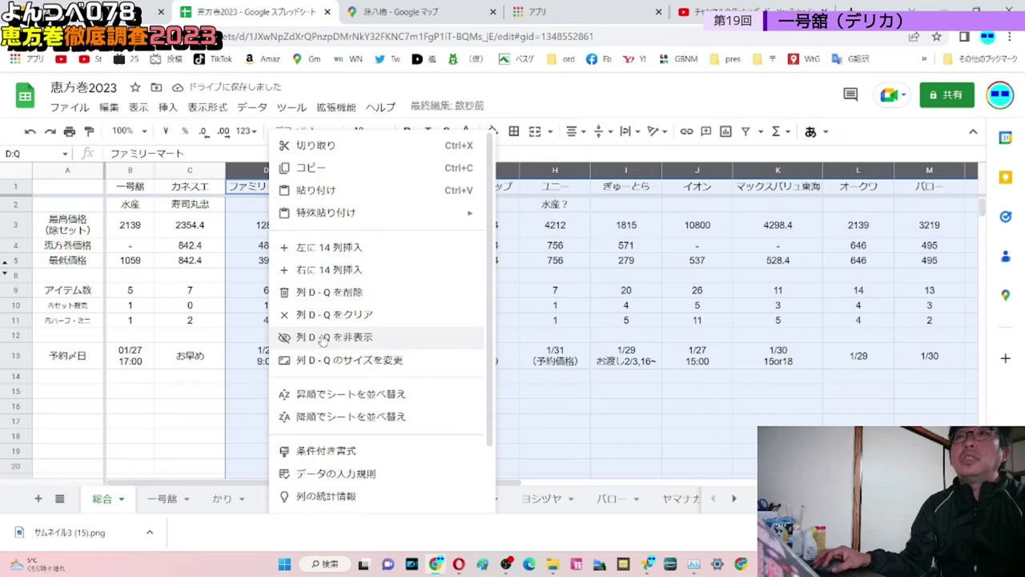
{"action": "left_click", "coordinate": [321, 337]}
{"action": "left_click", "coordinate": [320, 310]}
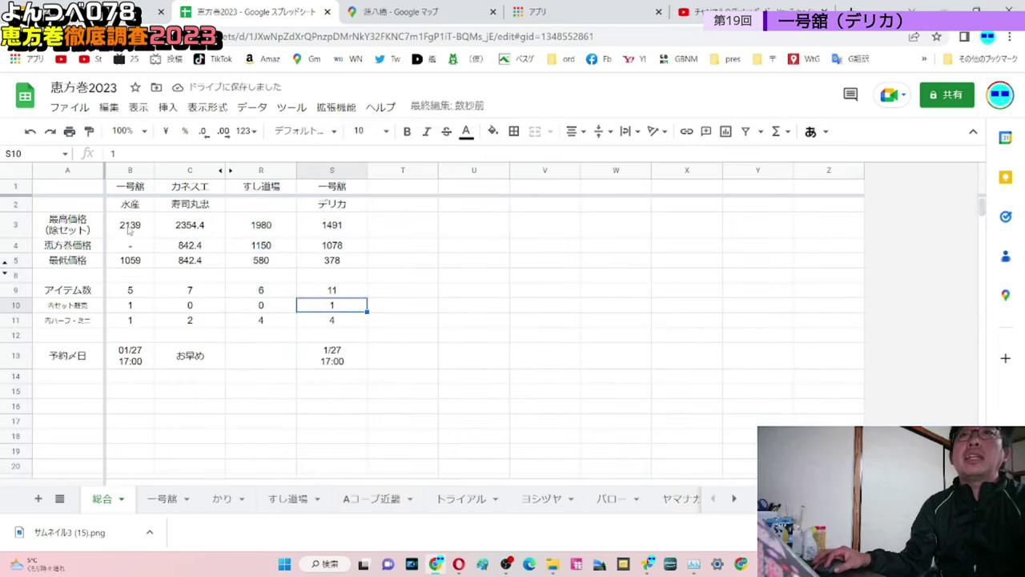
Compare the highest, ehomaki and lowest prices of 一号舘 水産 in B3:B5 with those of 一号舘 デリカ in S3:S5
{"action": "left_click", "coordinate": [129, 232]}
{"action": "left_click", "coordinate": [130, 262], "text": "shift"}
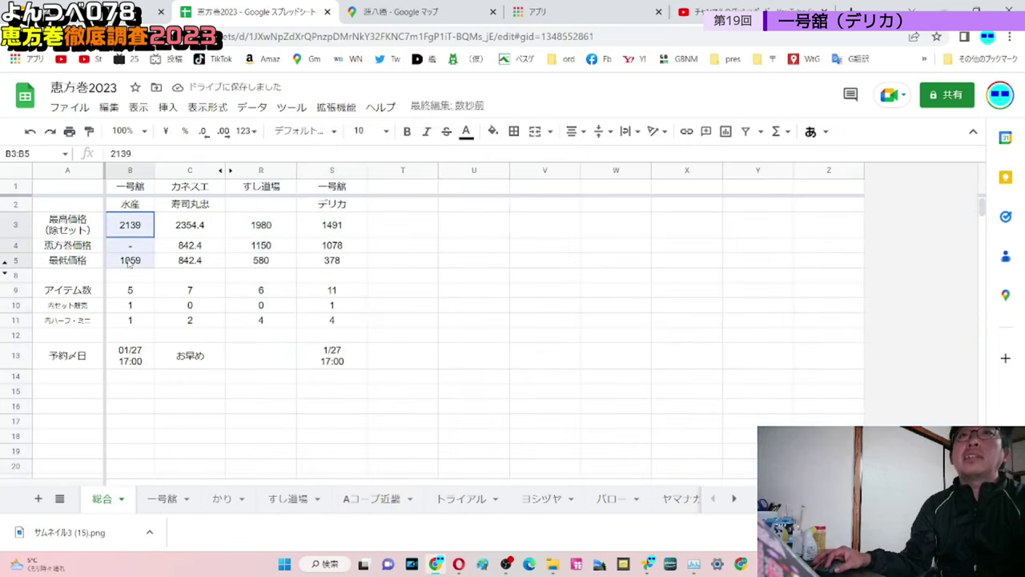
{"action": "left_click", "coordinate": [471, 275]}
{"action": "left_click", "coordinate": [355, 230]}
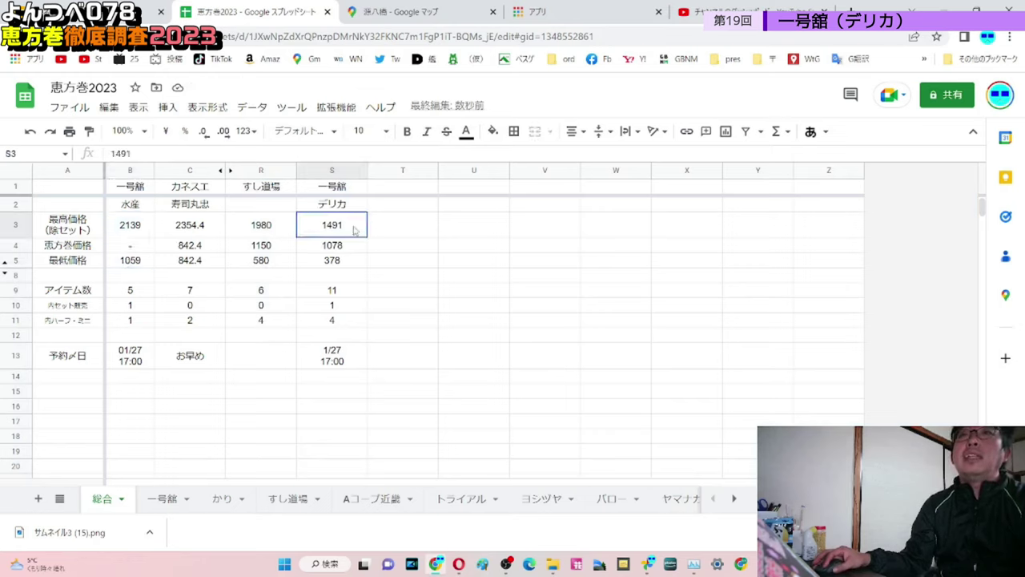
{"action": "left_click_drag", "start_coordinate": [353, 241], "coordinate": [351, 264]}
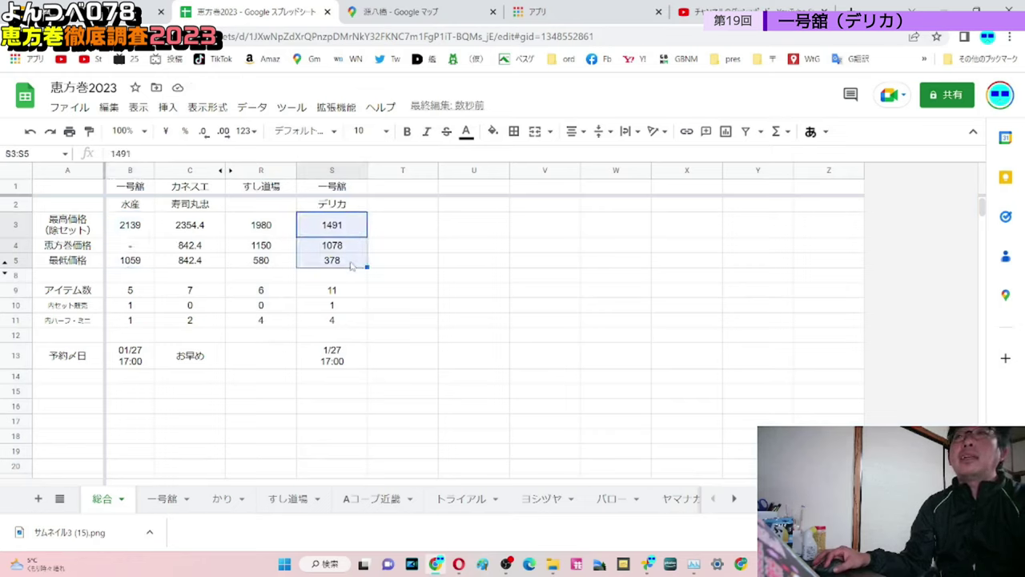
{"action": "left_click", "coordinate": [351, 266]}
{"action": "left_click_drag", "start_coordinate": [351, 266], "coordinate": [357, 234]}
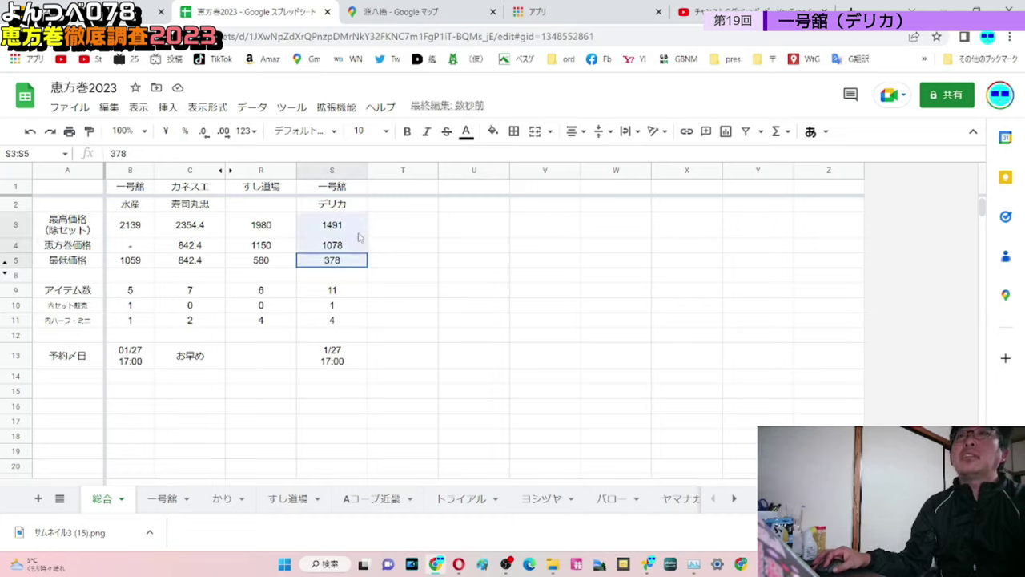
{"action": "left_click", "coordinate": [500, 220]}
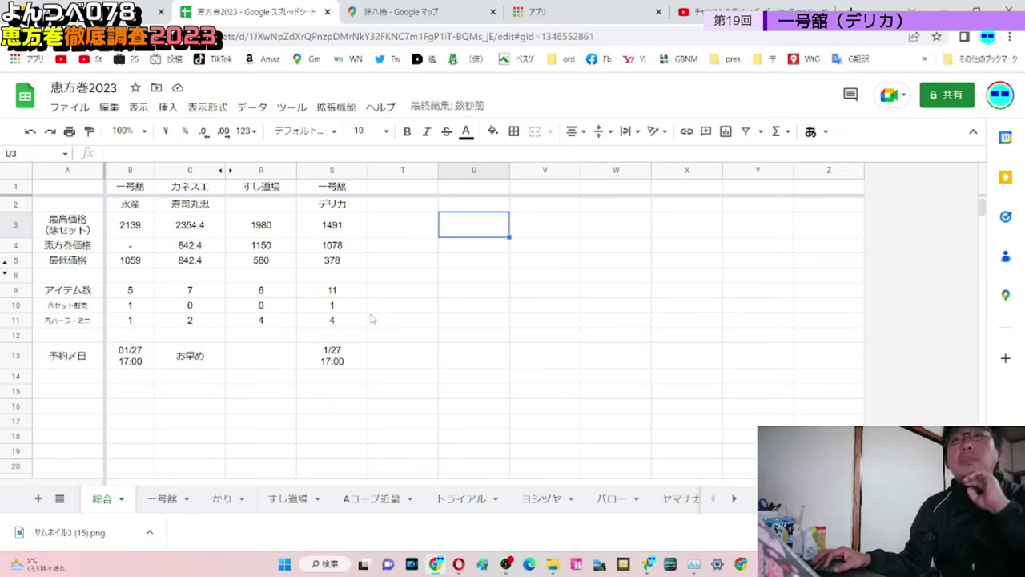
Compare the item, set and half/mini counts in rows 9 to 11 between the 一号舘 デリカ and 水産 columns
{"action": "left_click_drag", "start_coordinate": [345, 290], "coordinate": [333, 325]}
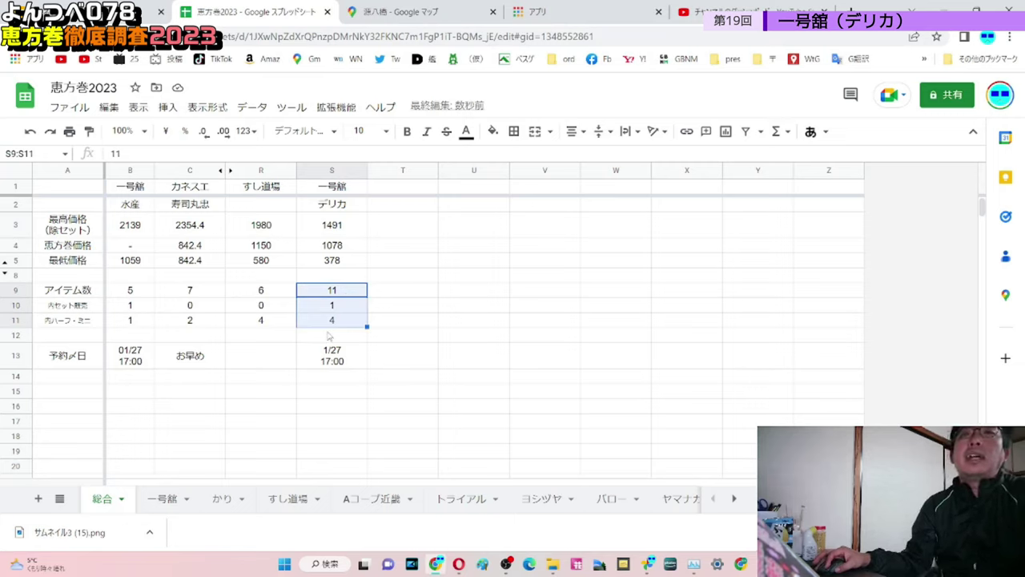
{"action": "key", "text": "Down"}
{"action": "key", "text": "Left"}
{"action": "key", "text": "Left"}
{"action": "key", "text": "Left"}
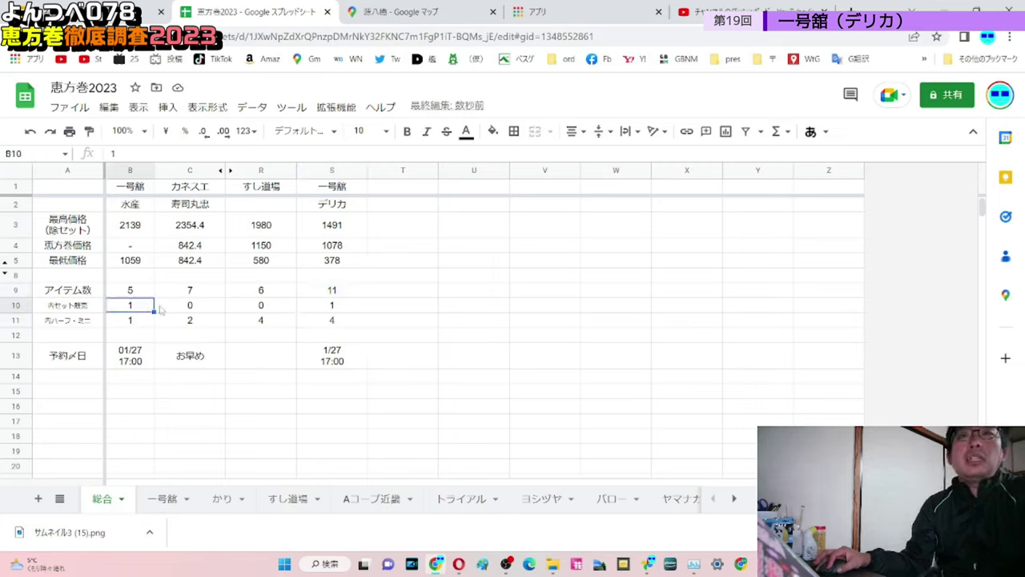
{"action": "key", "text": "Right"}
{"action": "key", "text": "Right"}
{"action": "key", "text": "Right"}
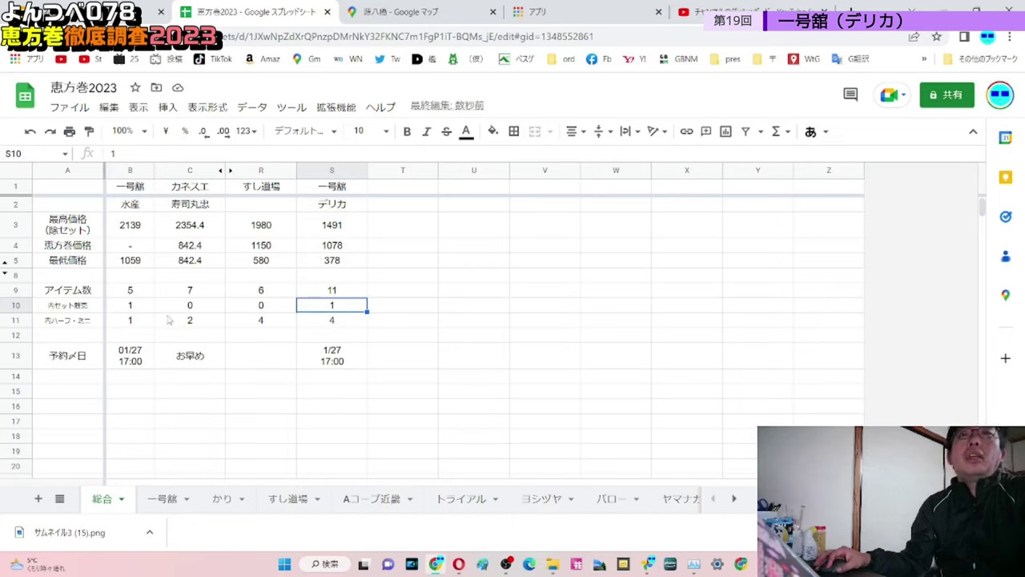
{"action": "left_click", "coordinate": [143, 325]}
{"action": "left_click", "coordinate": [305, 324]}
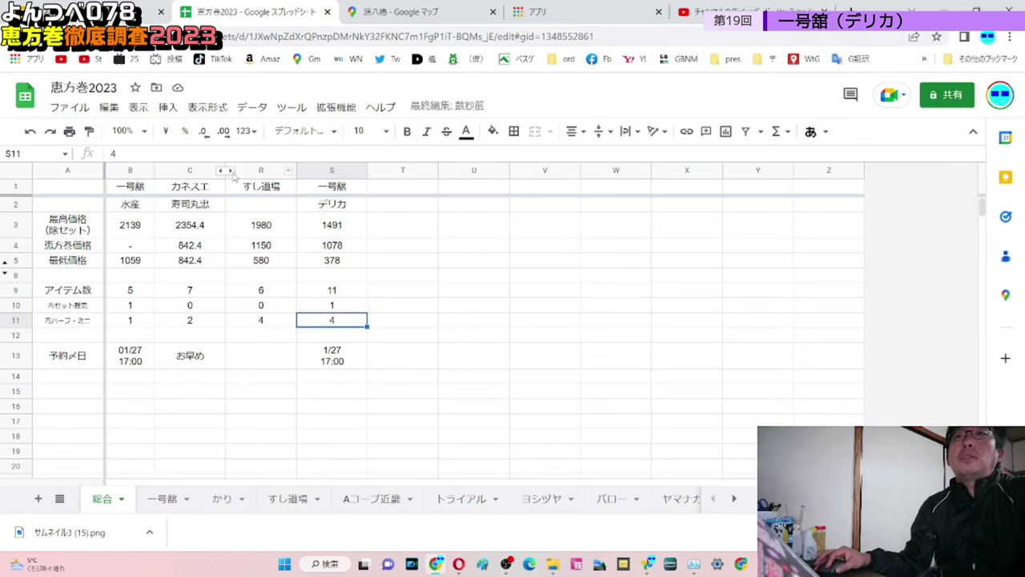